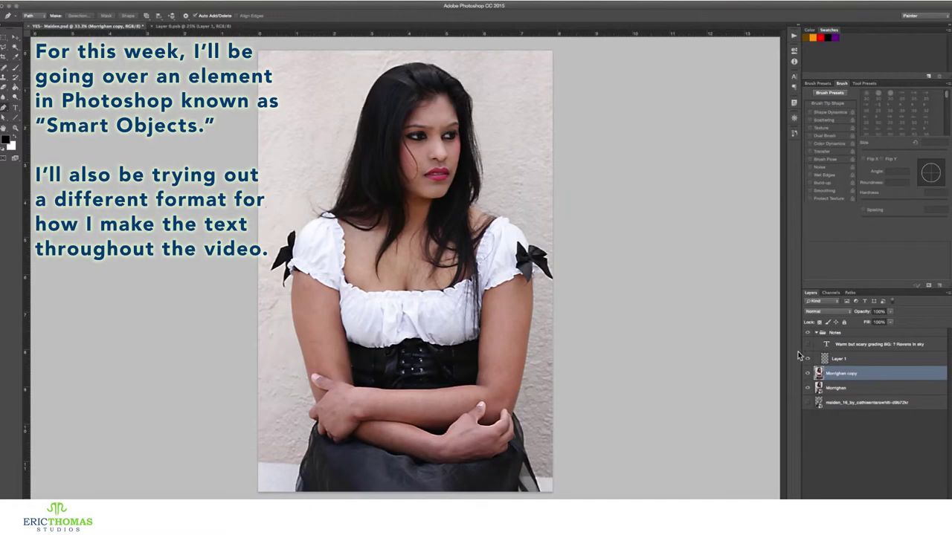
# - Open the woman's smart object contents as a separate .psb document
pyautogui.rightClick(833, 373)
pyautogui.rightClick(843, 374)
pyautogui.click(759, 266)
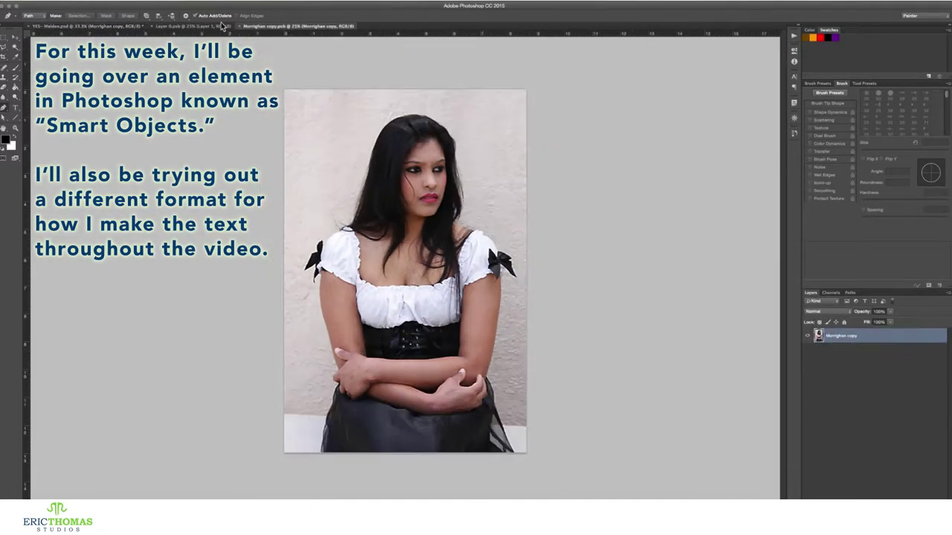
pyautogui.click(228, 26)
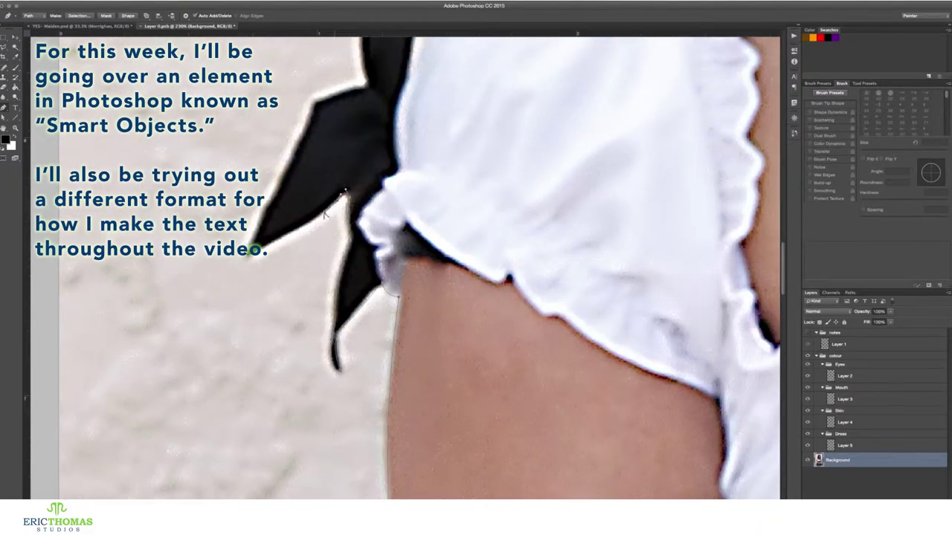
# - Start a pen path with anchors at the sleeve bow tip and the top of the hair
pyautogui.scroll(1, 253, 242)
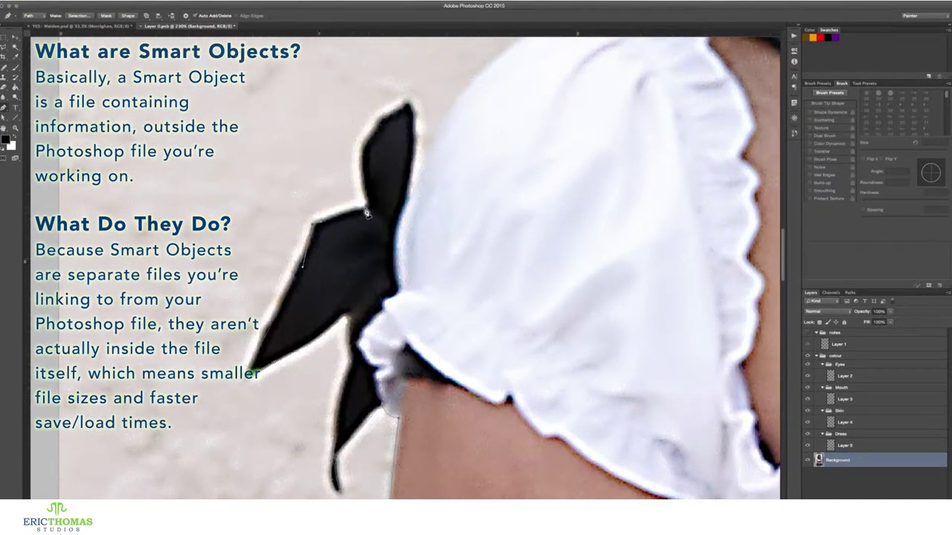
pyautogui.scroll(3, 372, 213)
pyautogui.click(365, 296)
pyautogui.scroll(5, 384, 297)
pyautogui.scroll(3, 389, 134)
pyautogui.click(375, 157)
# - Pan down the arm to the skirt and start outlining the grey skirt shard
pyautogui.hscroll(5, 535, 194)
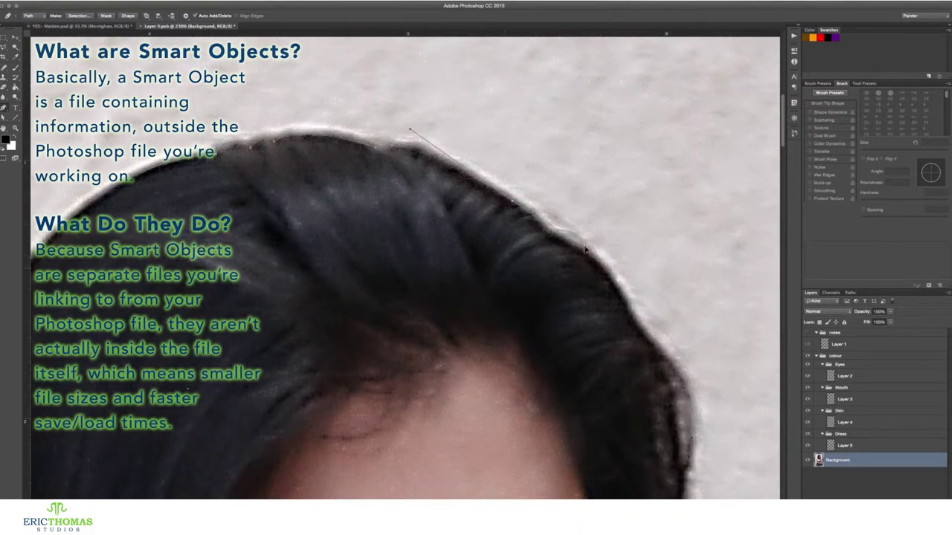
pyautogui.scroll(-5, 506, 290)
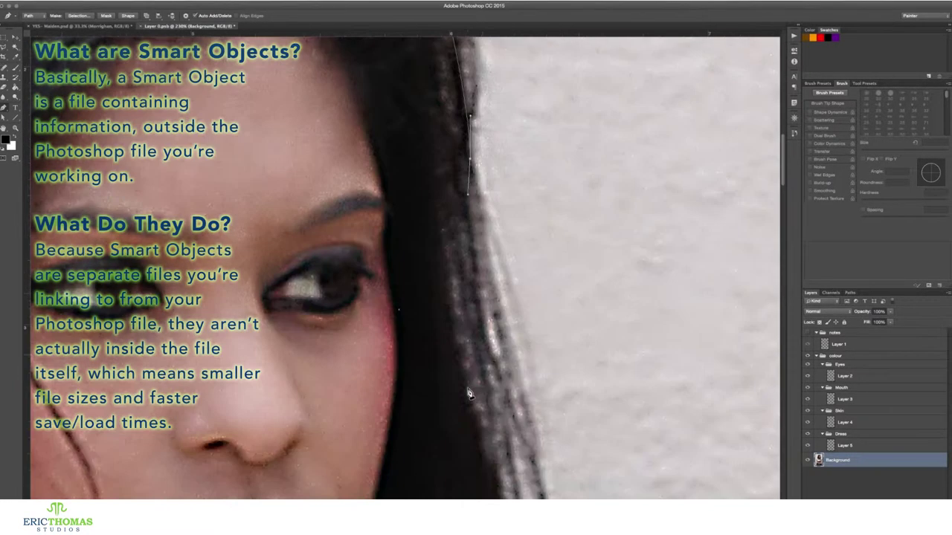
pyautogui.scroll(-2, 483, 328)
pyautogui.scroll(-4, 494, 357)
pyautogui.hscroll(1, 511, 408)
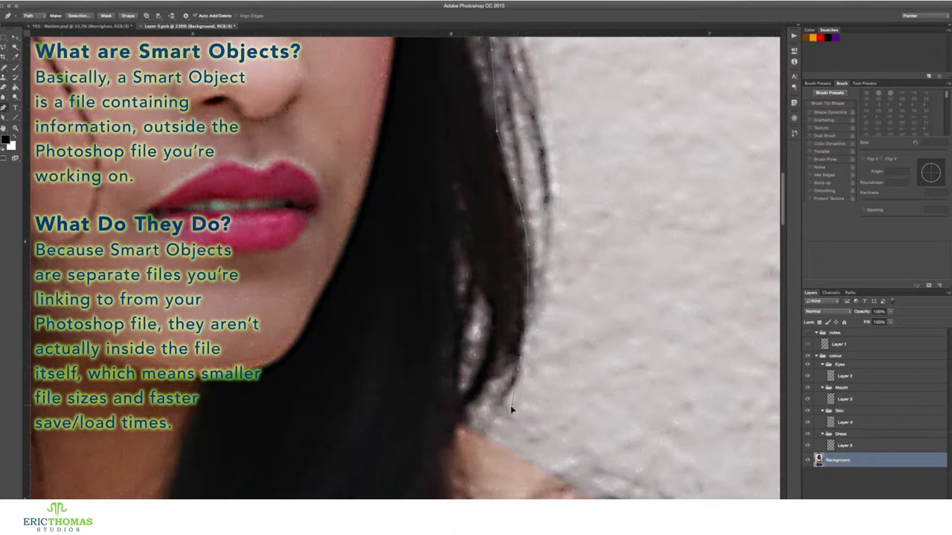
pyautogui.scroll(-5, 479, 441)
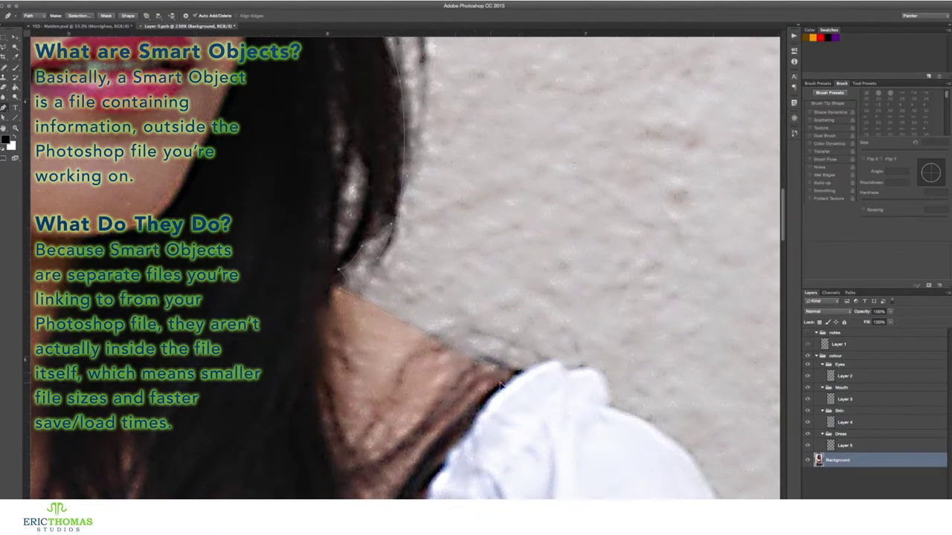
pyautogui.scroll(2, 548, 312)
pyautogui.scroll(-4, 557, 319)
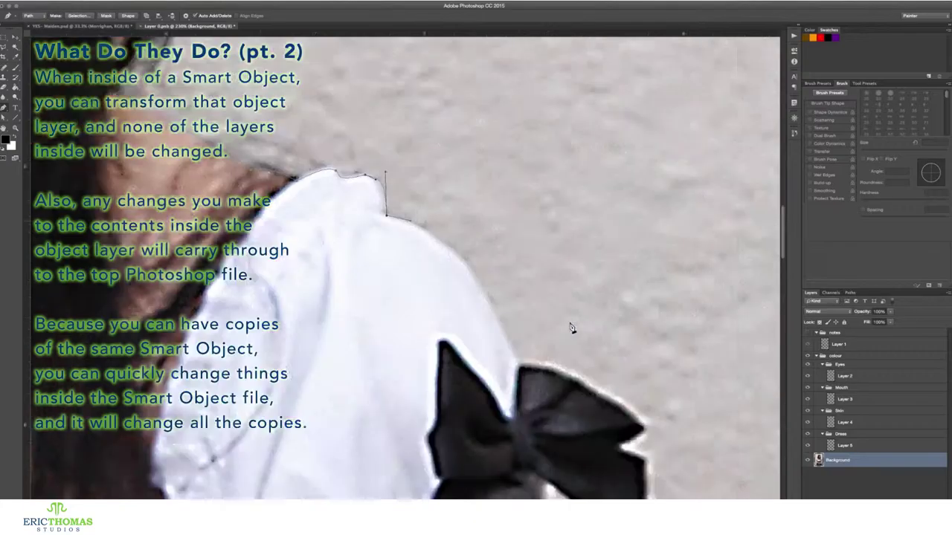
pyautogui.scroll(-2, 570, 325)
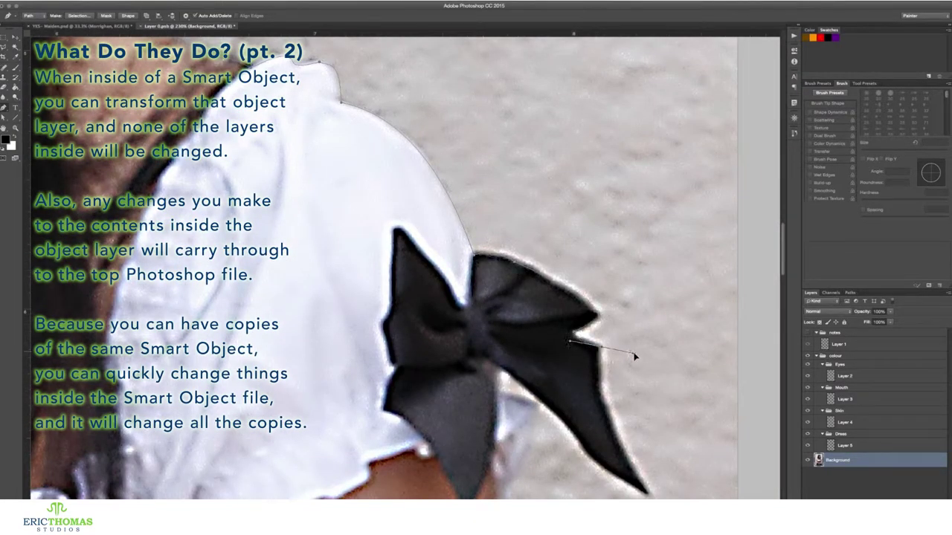
pyautogui.scroll(-3, 626, 355)
pyautogui.hscroll(1, 627, 356)
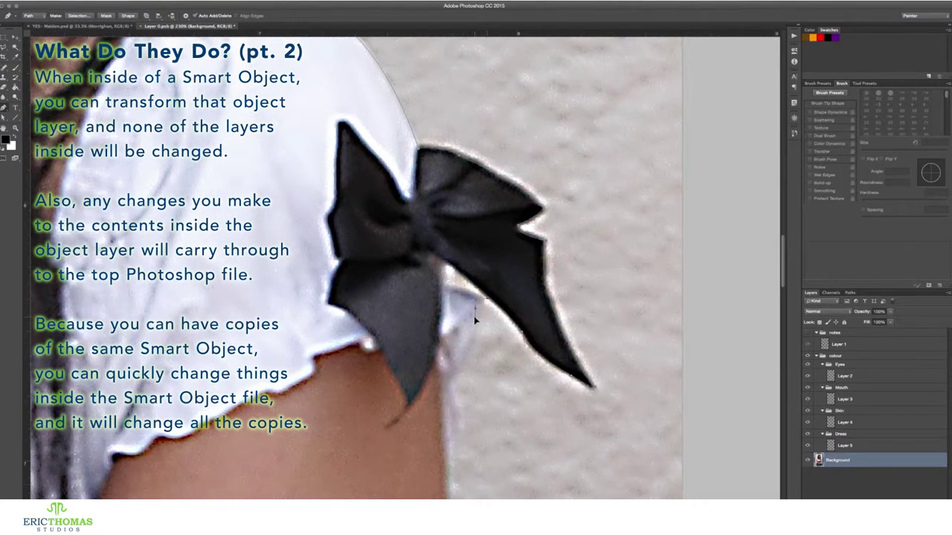
pyautogui.scroll(-3, 476, 318)
pyautogui.scroll(-3, 441, 358)
pyautogui.scroll(-3, 480, 357)
pyautogui.scroll(-2, 480, 357)
pyautogui.scroll(-3, 427, 385)
pyautogui.scroll(-3, 475, 283)
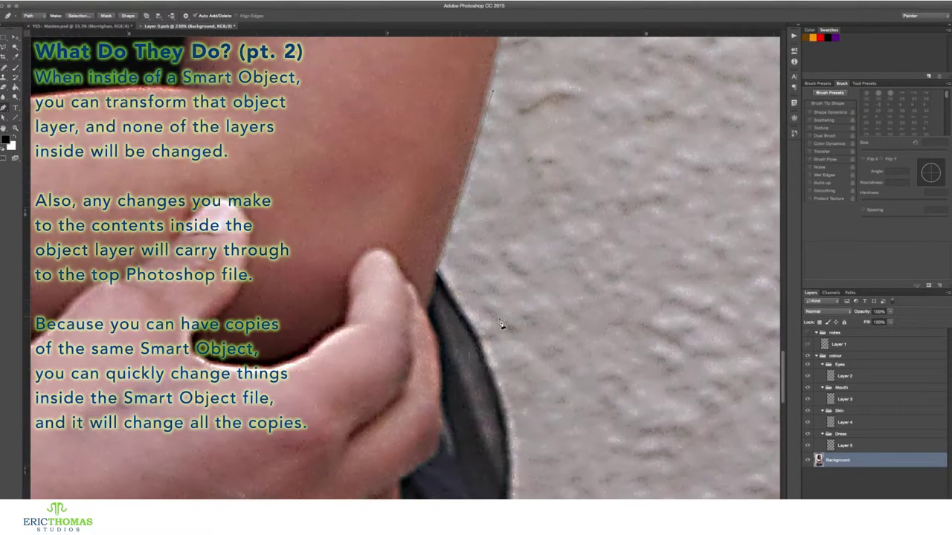
pyautogui.scroll(-3, 461, 313)
pyautogui.scroll(-2, 503, 223)
pyautogui.scroll(-3, 510, 340)
pyautogui.scroll(-3, 485, 371)
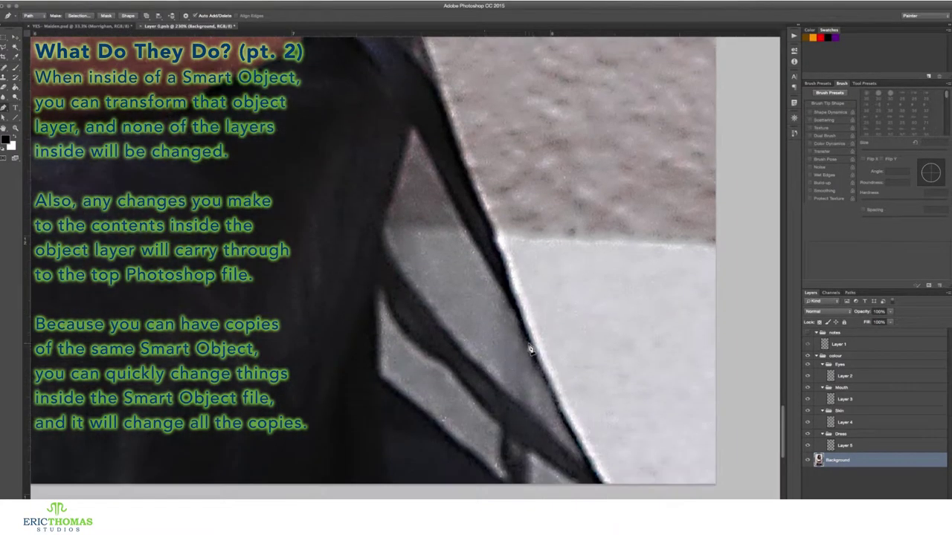
pyautogui.scroll(-3, 580, 342)
pyautogui.hscroll(-3, 570, 399)
pyautogui.hscroll(-3, 446, 386)
pyautogui.hscroll(-3, 297, 364)
pyautogui.hscroll(5, 334, 394)
pyautogui.scroll(1, 440, 440)
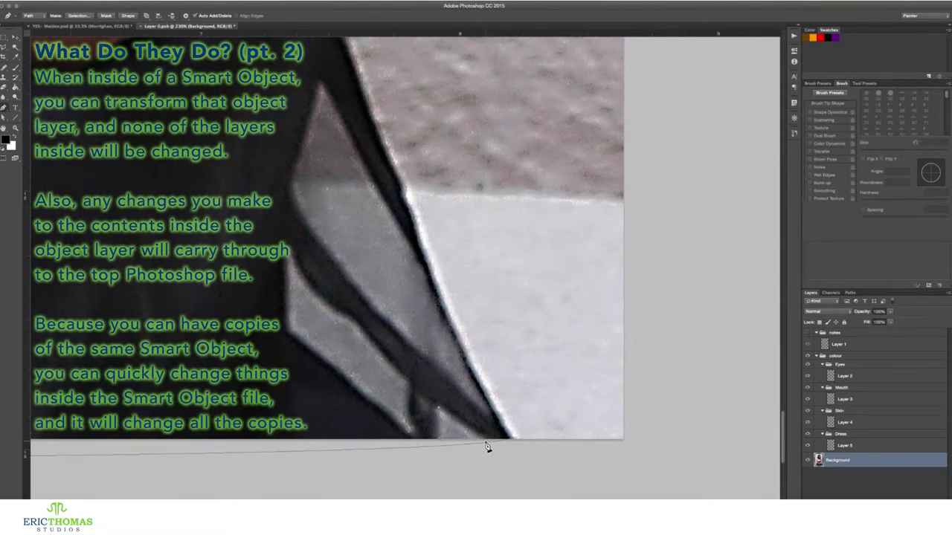
pyautogui.click(413, 435)
pyautogui.click(410, 384)
# - Trace the grey shard and dark skirt edges and close the path around the woman
pyautogui.click(355, 321)
pyautogui.click(290, 245)
pyautogui.click(286, 327)
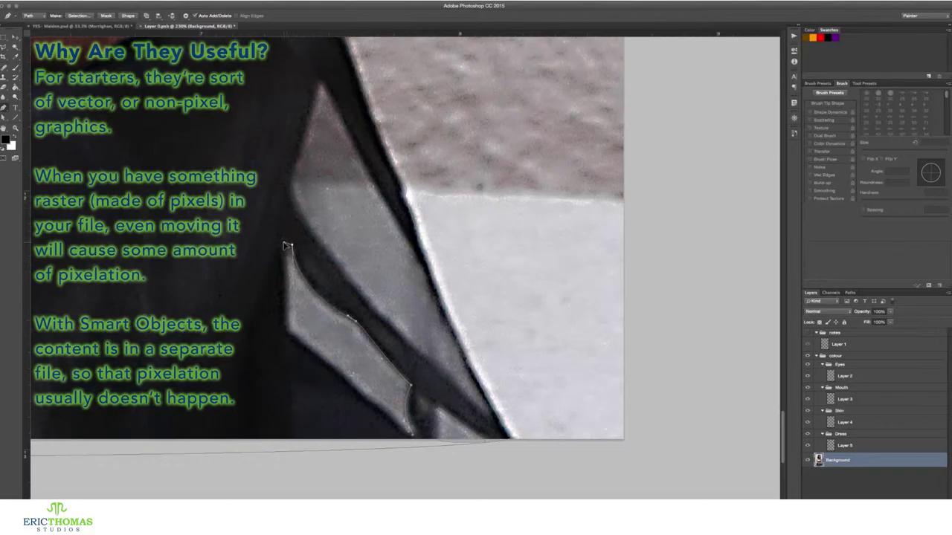
pyautogui.click(473, 388)
pyautogui.click(443, 321)
pyautogui.scroll(3, 442, 323)
pyautogui.click(410, 333)
pyautogui.click(359, 253)
pyautogui.click(327, 189)
pyautogui.click(290, 297)
pyautogui.scroll(-3, 349, 350)
pyautogui.click(491, 430)
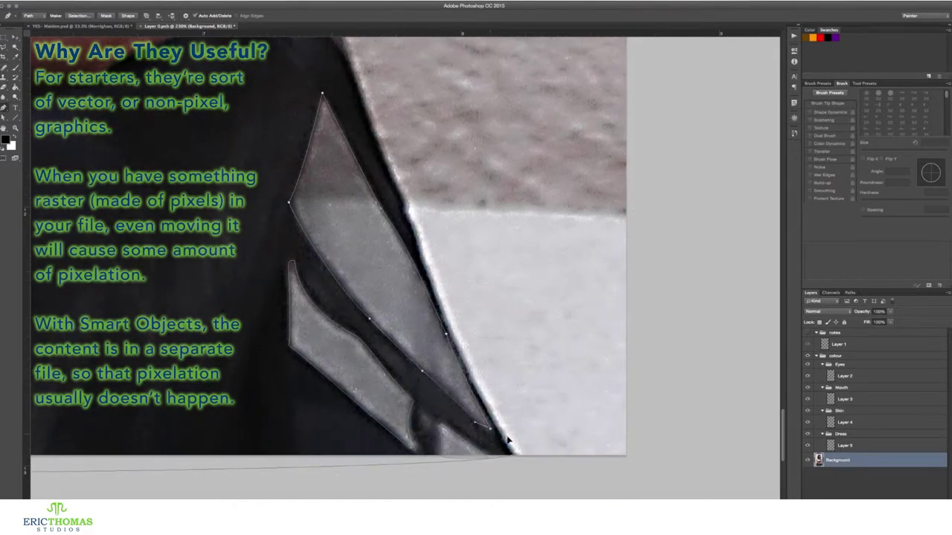
# - Turn the closed path into a selection and mask the wall out behind the woman
pyautogui.hotkey('ctrl', '0')
pyautogui.press('a')
pyautogui.rightClick(394, 163)
pyautogui.click(426, 170)
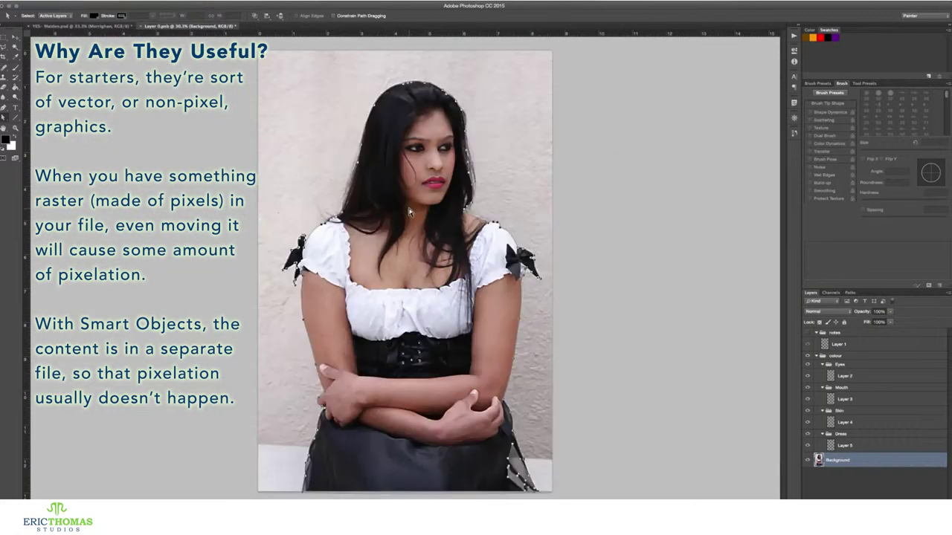
pyautogui.rightClick(393, 303)
pyautogui.click(432, 371)
pyautogui.press('b')
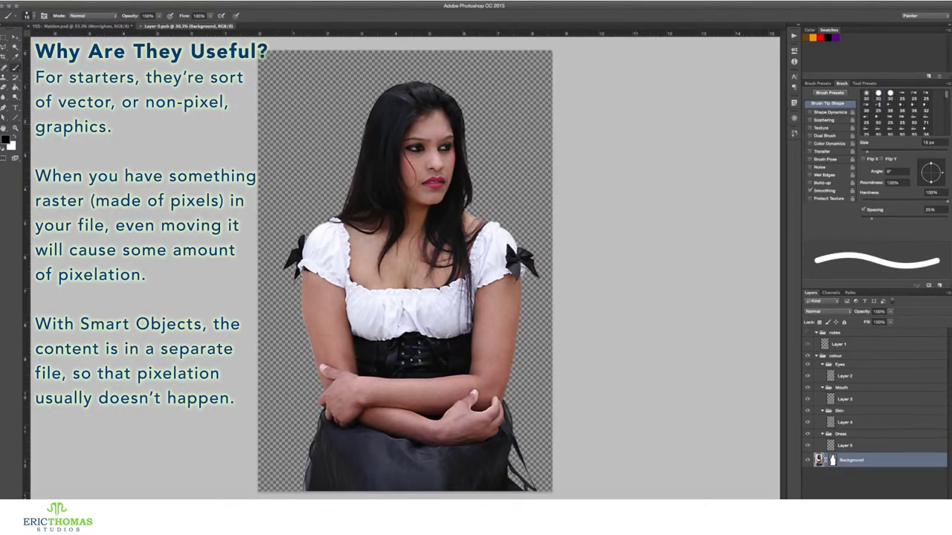
# - In Maiden.psd, duplicate the Morrighan layer and scale the copy down to about 74%
pyautogui.hotkey('ctrl', 'Tab')
pyautogui.hotkey('ctrl', 'j')
pyautogui.hotkey('ctrl', 't')
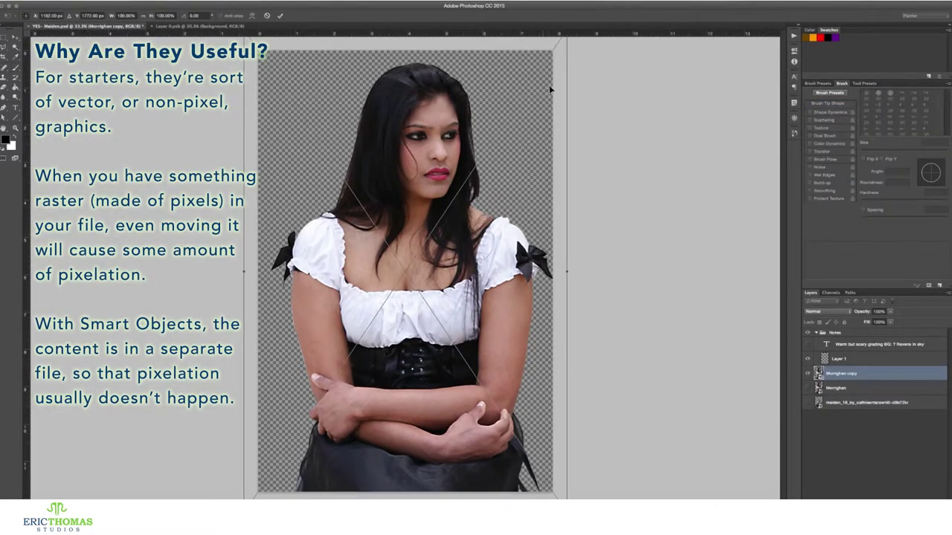
pyautogui.moveTo(413, 162); pyautogui.dragTo(397, 217)
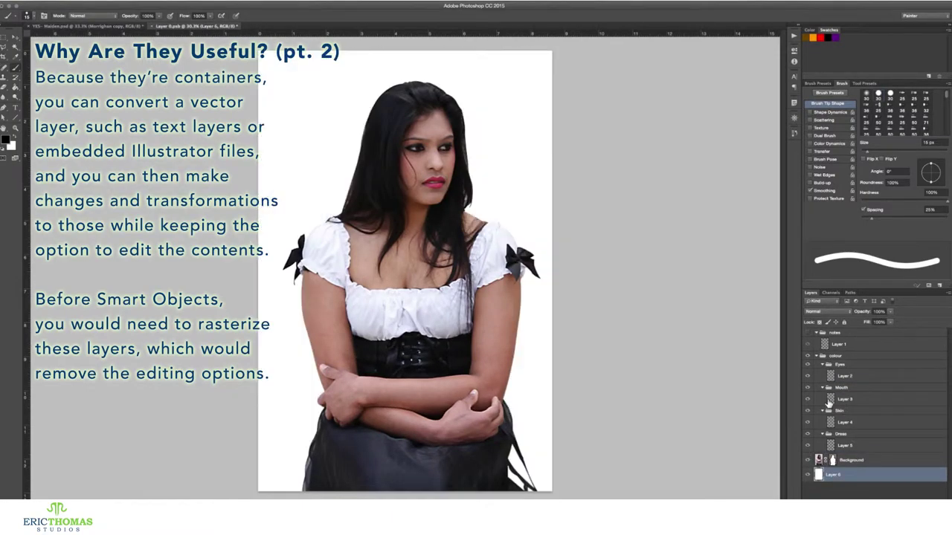
# - Save, duplicate the Background layer in Layer 0.psb, and open Camera Raw Filter on the copy
pyautogui.click(74, 67)
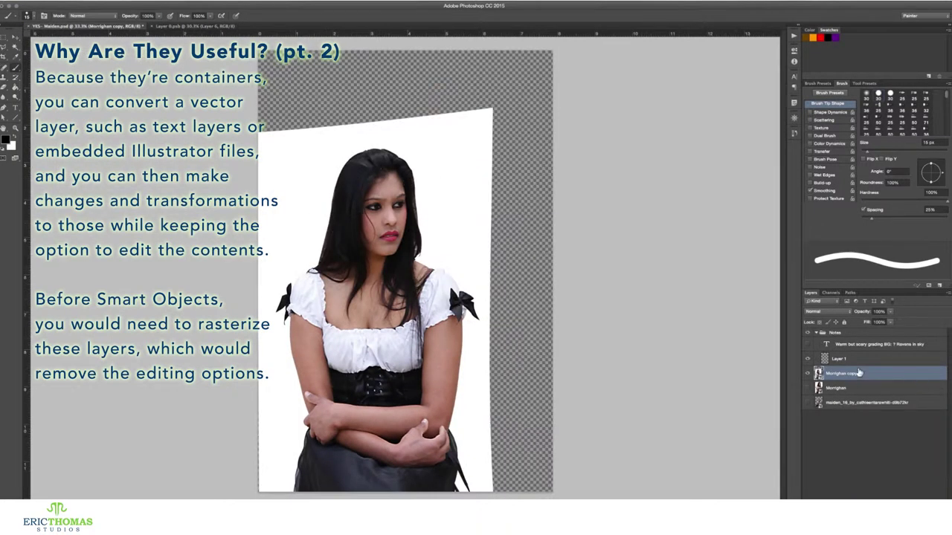
pyautogui.click(202, 28)
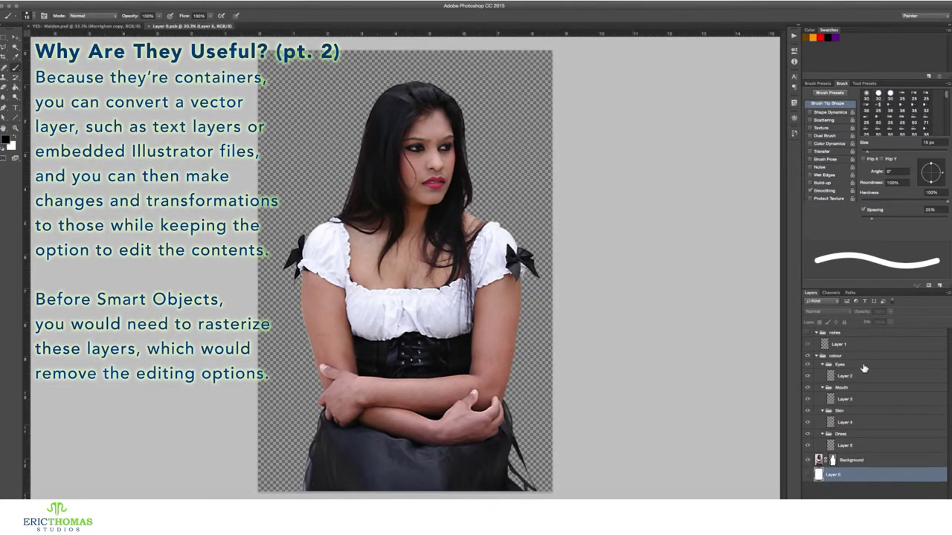
pyautogui.moveTo(852, 460); pyautogui.dragTo(928, 521)
pyautogui.click(186, 0)
pyautogui.click(202, 43)
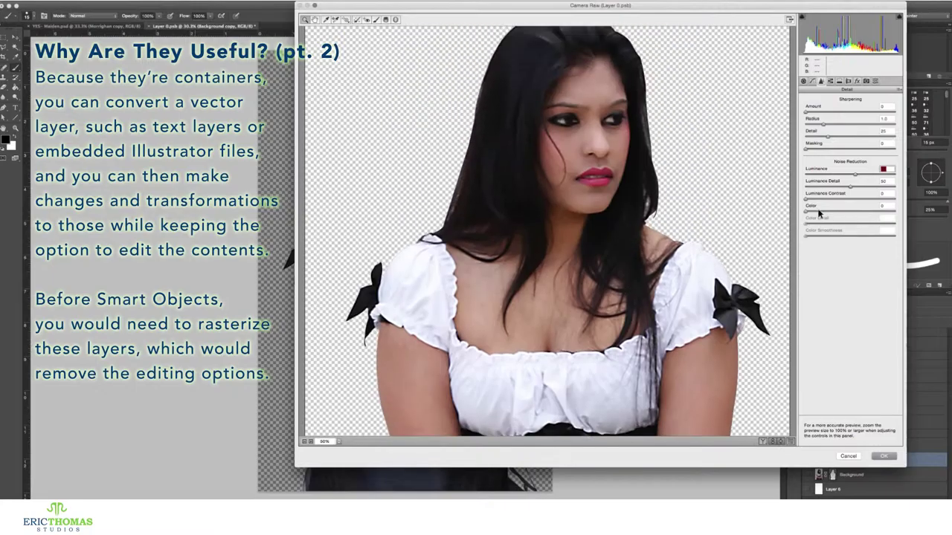
# - Apply Camera Raw sharpening, luminance and colour noise reduction, and lower red/orange saturation
pyautogui.moveTo(805, 112); pyautogui.dragTo(811, 112)
pyautogui.moveTo(805, 174); pyautogui.dragTo(855, 174)
pyautogui.moveTo(805, 212); pyautogui.dragTo(827, 211)
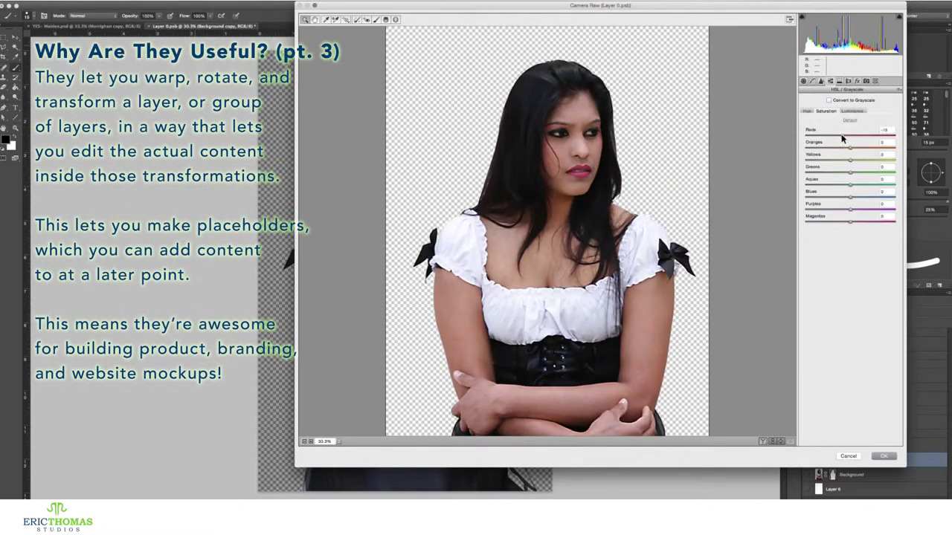
pyautogui.moveTo(828, 135)
pyautogui.mouseDown()
pyautogui.moveTo(824, 160)
pyautogui.moveTo(858, 135)
pyautogui.moveTo(859, 148)
pyautogui.mouseUp()
pyautogui.click(852, 111)
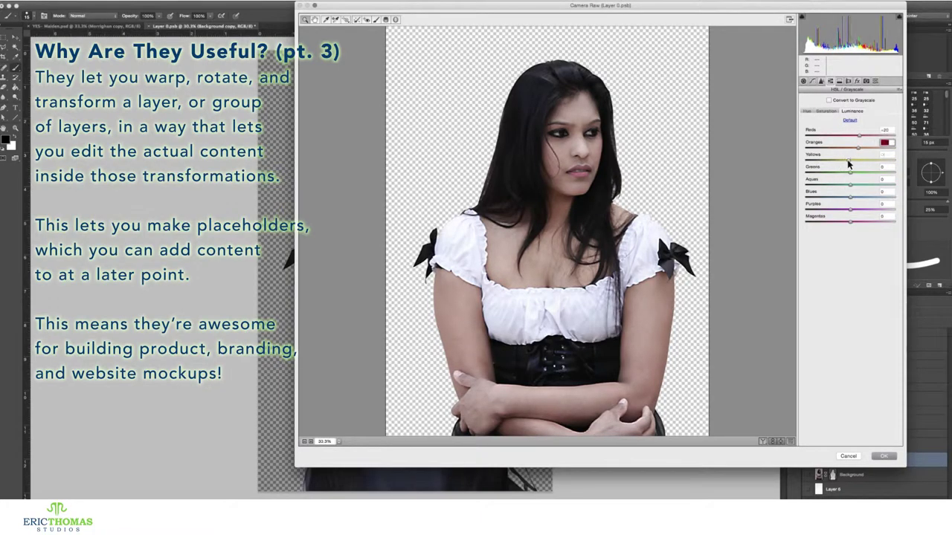
pyautogui.click(882, 456)
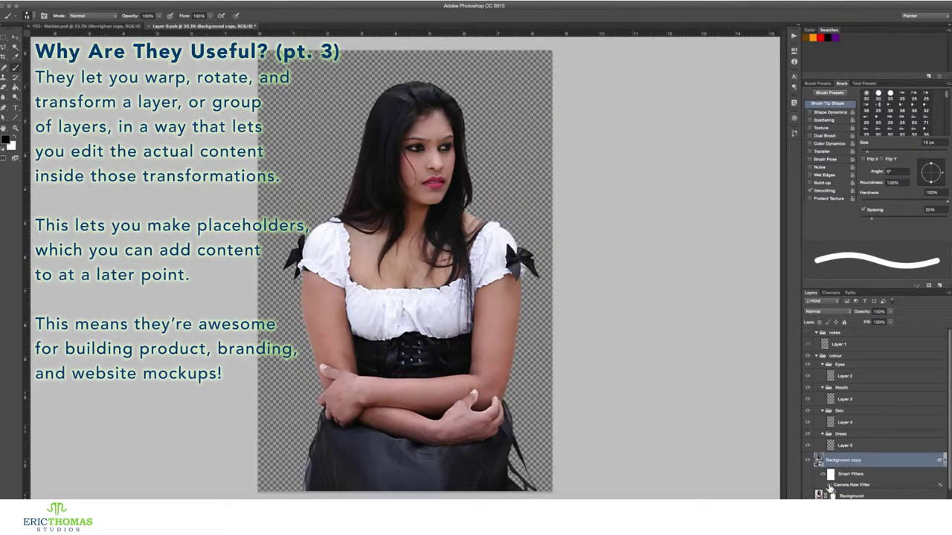
# - Paint the filter off the left cheek and feather the Camera Raw filter mask to 47.1 px
pyautogui.doubleClick(830, 474)
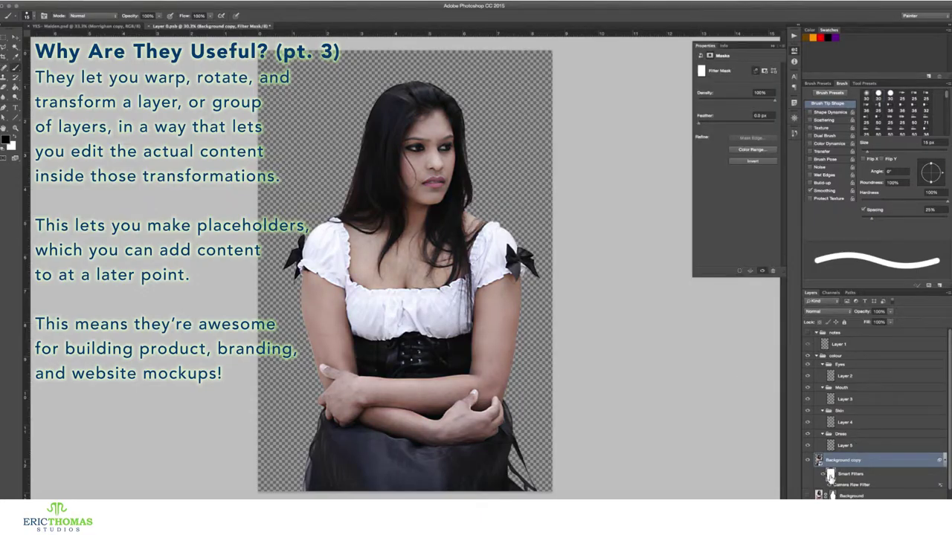
pyautogui.scroll(5, 422, 175)
pyautogui.scroll(-5, 422, 176)
pyautogui.press(']')
pyautogui.press(']')
pyautogui.press(']')
pyautogui.moveTo(370, 199); pyautogui.dragTo(374, 215)
pyautogui.moveTo(723, 121); pyautogui.dragTo(754, 122)
pyautogui.scroll(-2, 491, 314)
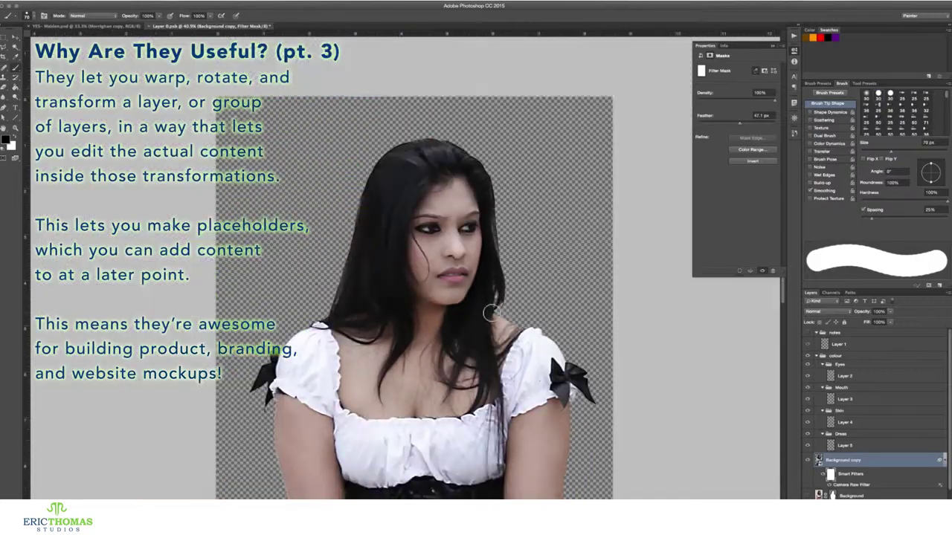
pyautogui.click(843, 460)
pyautogui.click(185, 3)
# - Open Liquify on the Background copy and push the hair beside the cheek outward
pyautogui.click(215, 61)
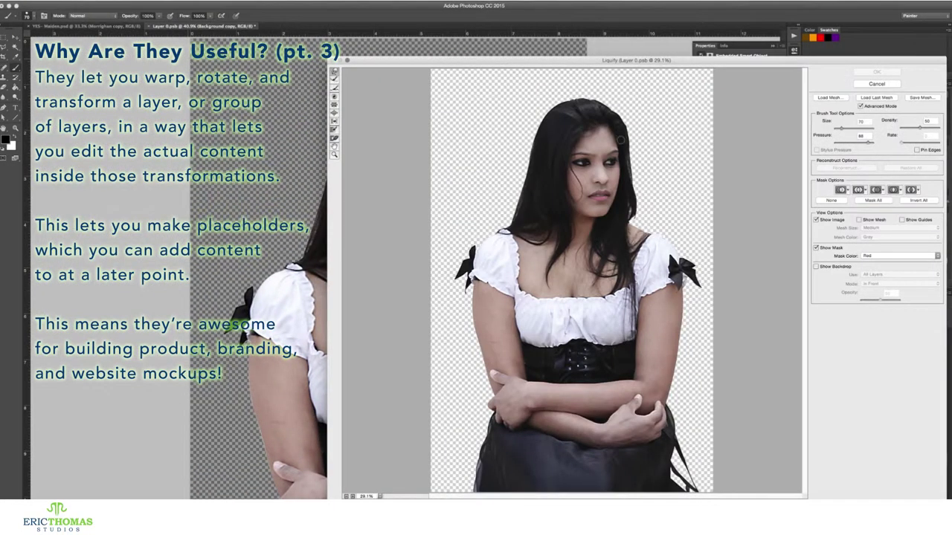
pyautogui.scroll(2, 621, 139)
pyautogui.scroll(1, 613, 327)
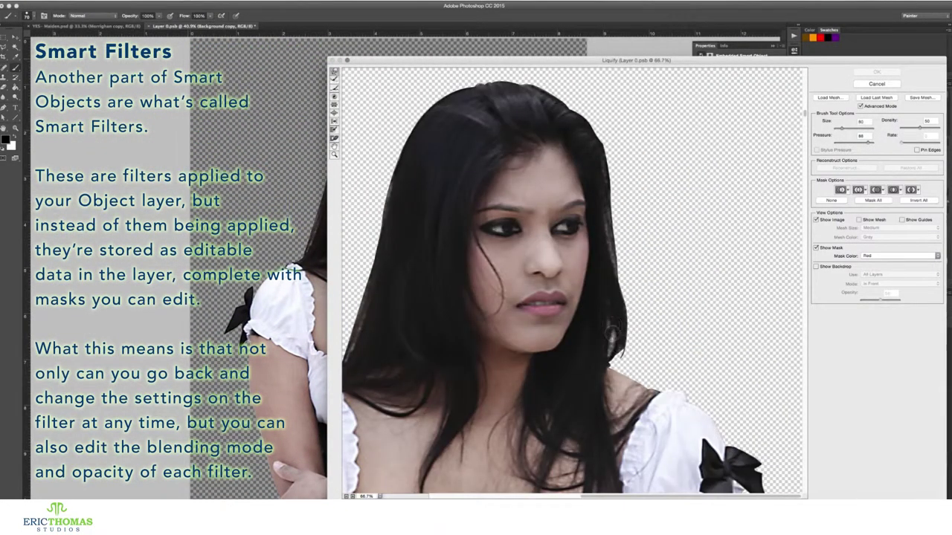
pyautogui.click(334, 96)
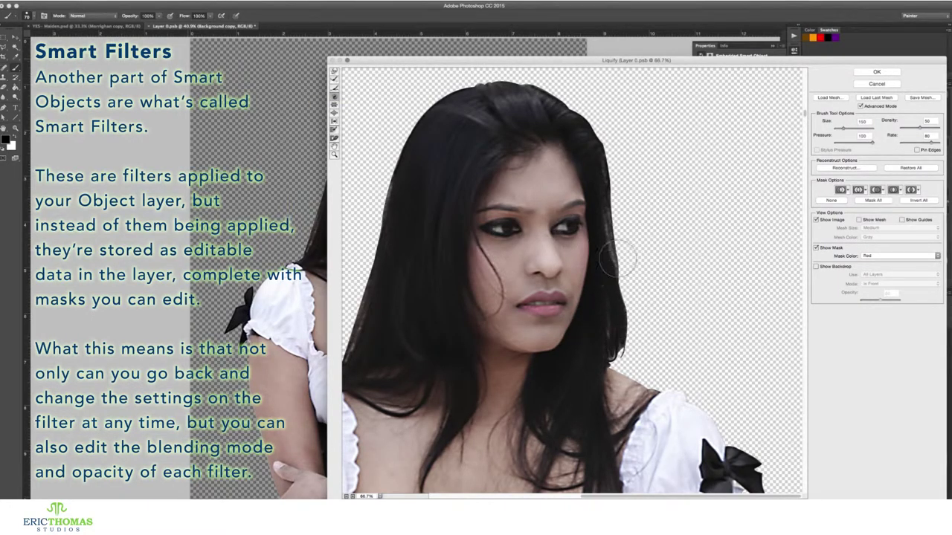
pyautogui.moveTo(621, 290); pyautogui.dragTo(631, 278)
pyautogui.press('w')
pyautogui.moveTo(623, 283)
pyautogui.mouseDown()
pyautogui.moveTo(661, 308)
pyautogui.moveTo(629, 349)
pyautogui.moveTo(612, 333)
pyautogui.mouseUp()
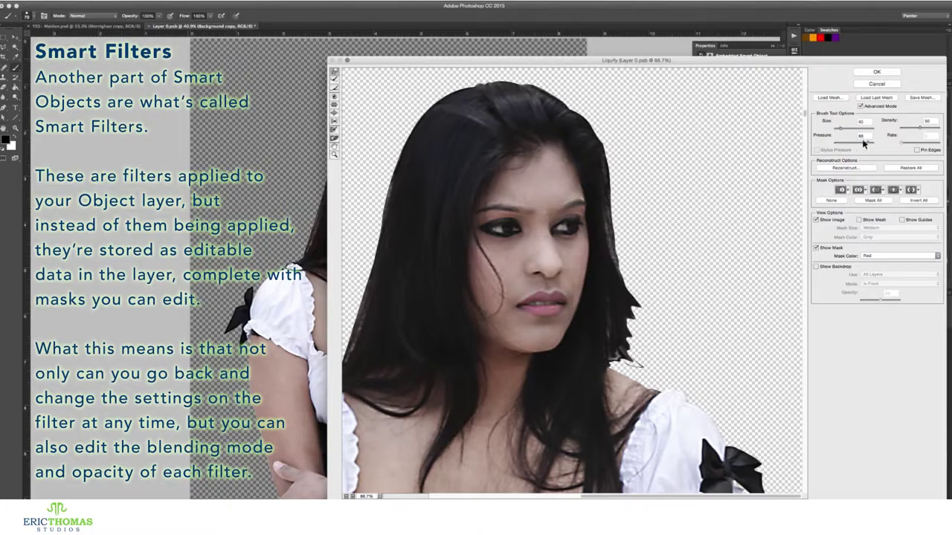
# - Spread the right-side hair strands outward for volume and apply Liquify
pyautogui.moveTo(638, 363); pyautogui.dragTo(644, 344)
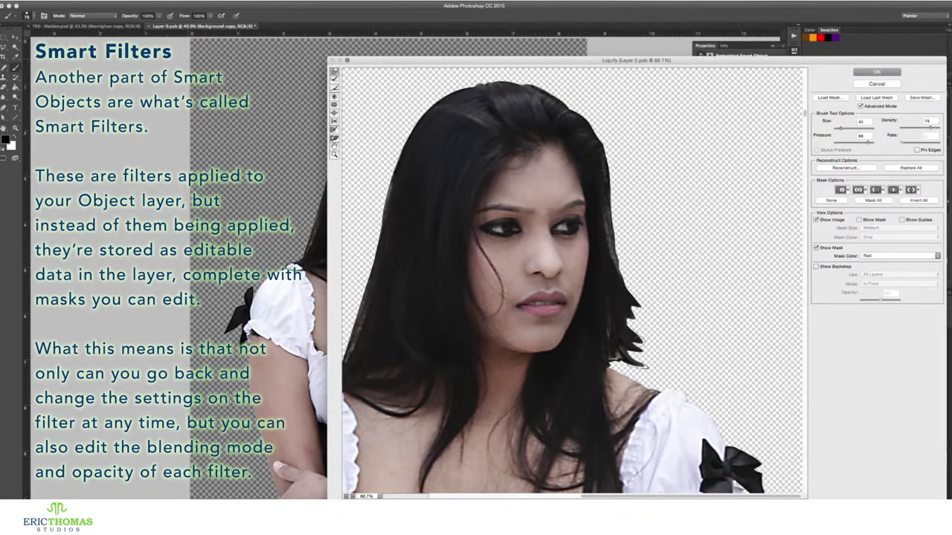
pyautogui.moveTo(601, 167)
pyautogui.mouseDown()
pyautogui.moveTo(652, 282)
pyautogui.moveTo(644, 282)
pyautogui.moveTo(632, 238)
pyautogui.moveTo(658, 292)
pyautogui.moveTo(630, 293)
pyautogui.moveTo(673, 290)
pyautogui.moveTo(644, 279)
pyautogui.moveTo(636, 263)
pyautogui.mouseUp()
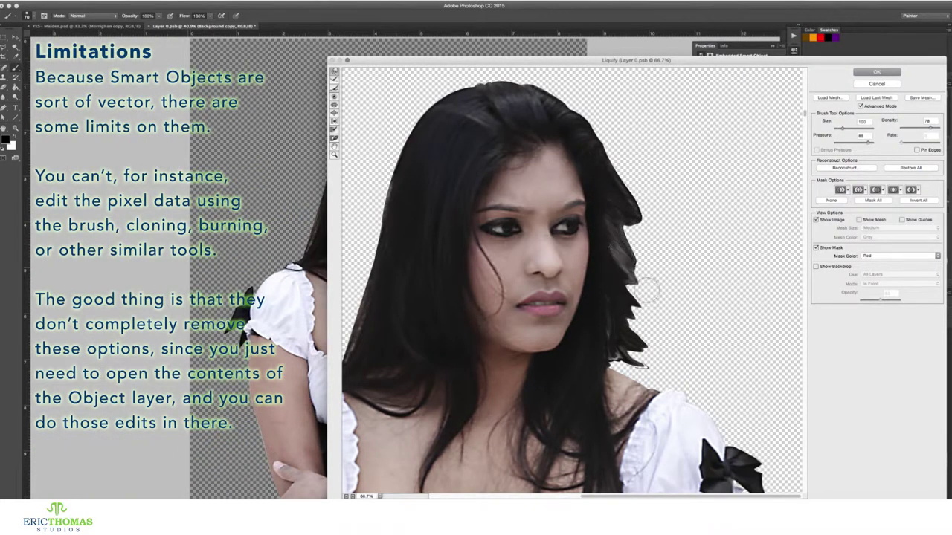
pyautogui.moveTo(638, 223)
pyautogui.mouseDown()
pyautogui.moveTo(672, 249)
pyautogui.moveTo(673, 274)
pyautogui.moveTo(639, 355)
pyautogui.moveTo(609, 360)
pyautogui.moveTo(667, 375)
pyautogui.mouseUp()
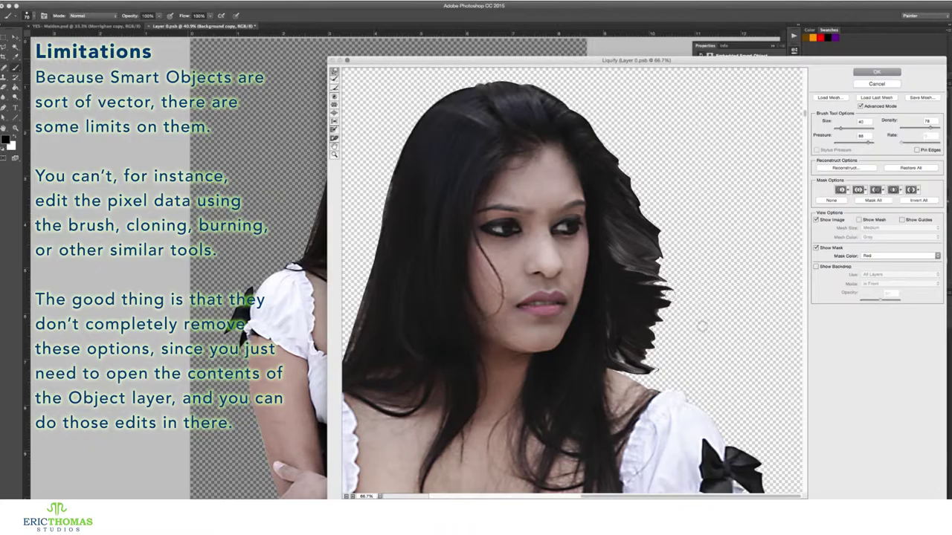
pyautogui.keyDown('alt'); pyautogui.scroll(-1, 703, 329); pyautogui.keyUp('alt')
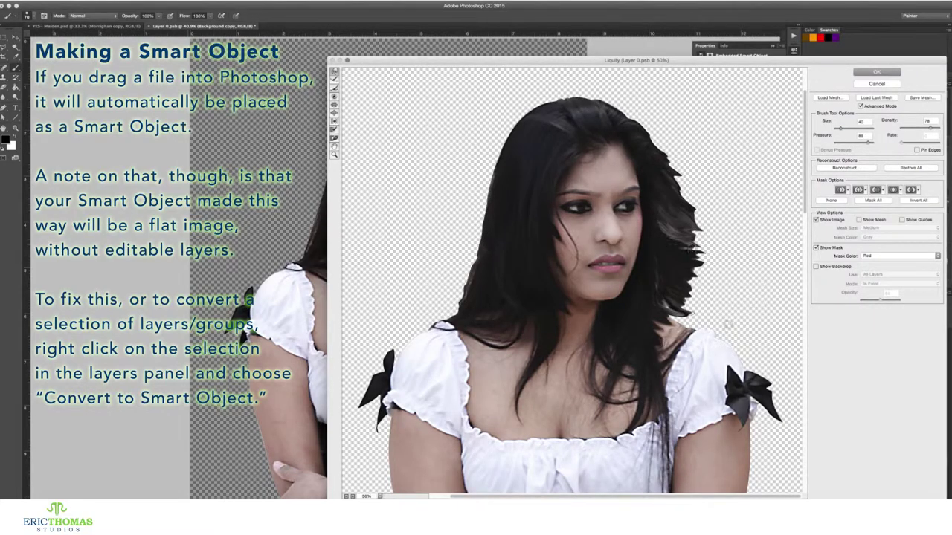
pyautogui.click(877, 72)
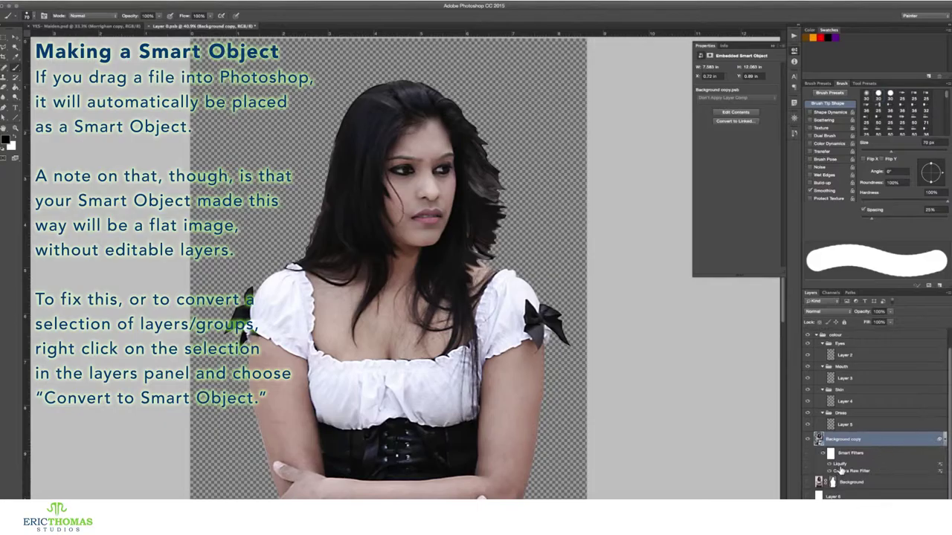
# - Set the Liquify smart filter's blending options to Overlay mode with lowered opacity
pyautogui.doubleClick(863, 465)
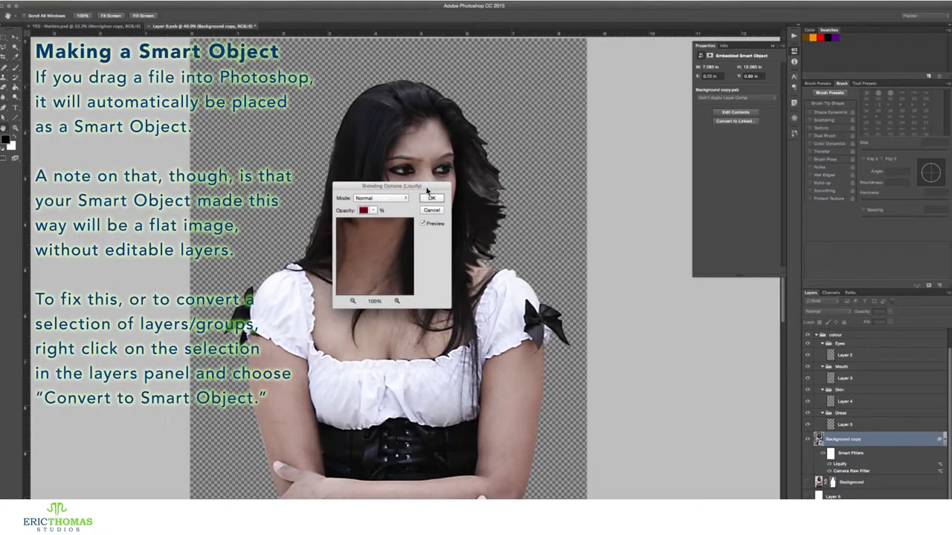
pyautogui.moveTo(382, 186); pyautogui.dragTo(590, 211)
pyautogui.click(580, 223)
pyautogui.click(574, 319)
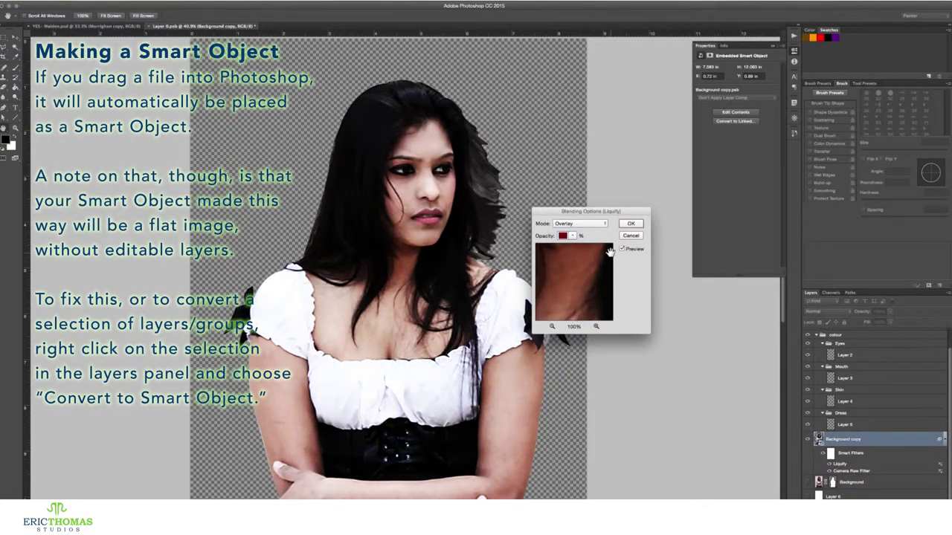
pyautogui.moveTo(573, 235)
pyautogui.mouseDown()
pyautogui.moveTo(554, 247)
pyautogui.moveTo(590, 249)
pyautogui.mouseUp()
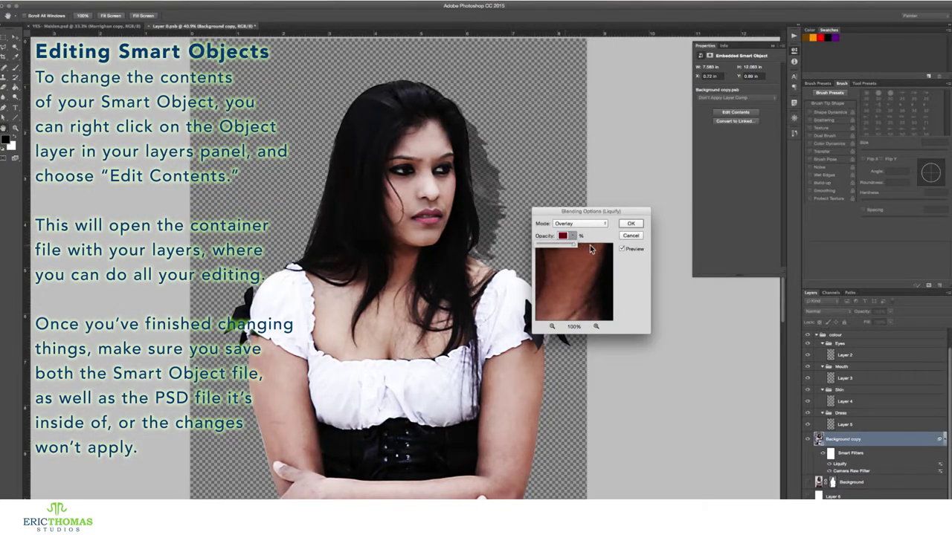
pyautogui.click(631, 224)
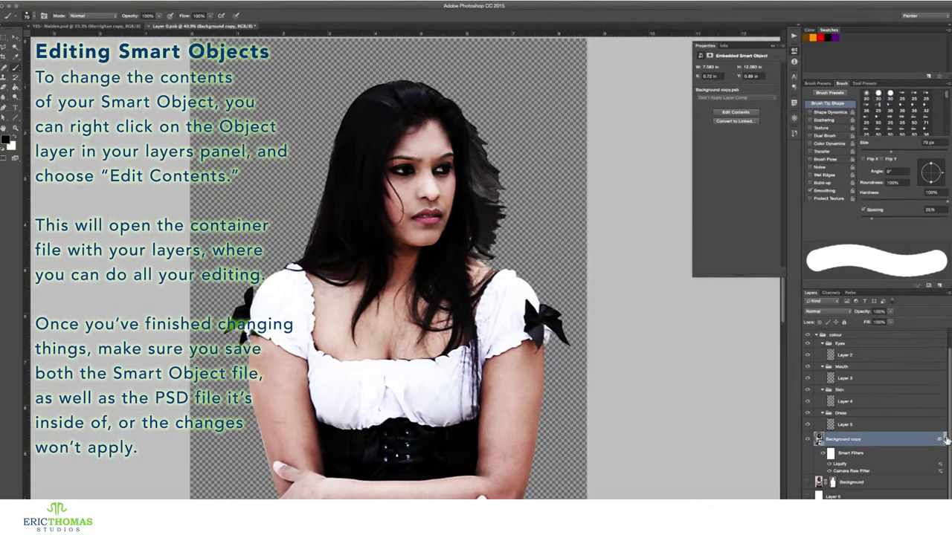
# - Add a Levels adjustment layer clipped to the woman's Background copy layer
pyautogui.click(946, 441)
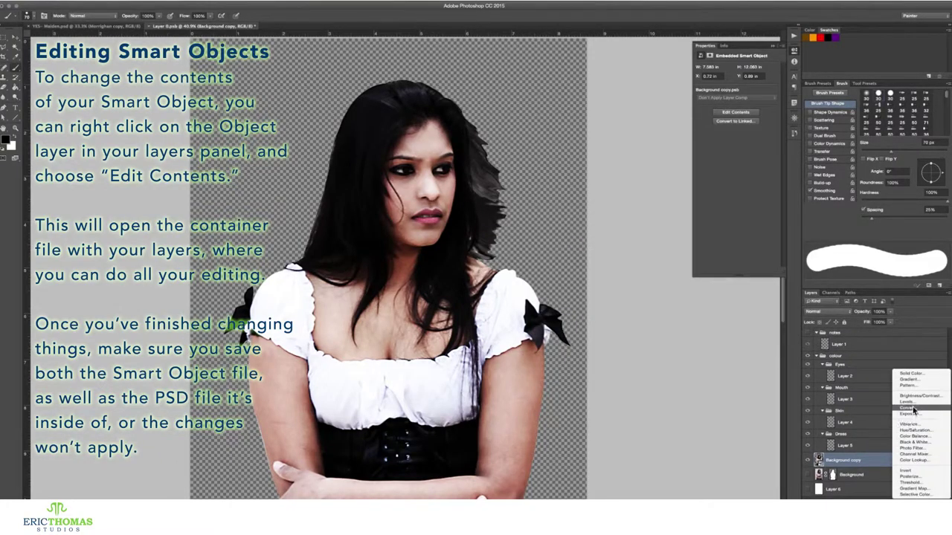
pyautogui.click(913, 402)
pyautogui.hotkey('ctrl', 'alt', 'g')
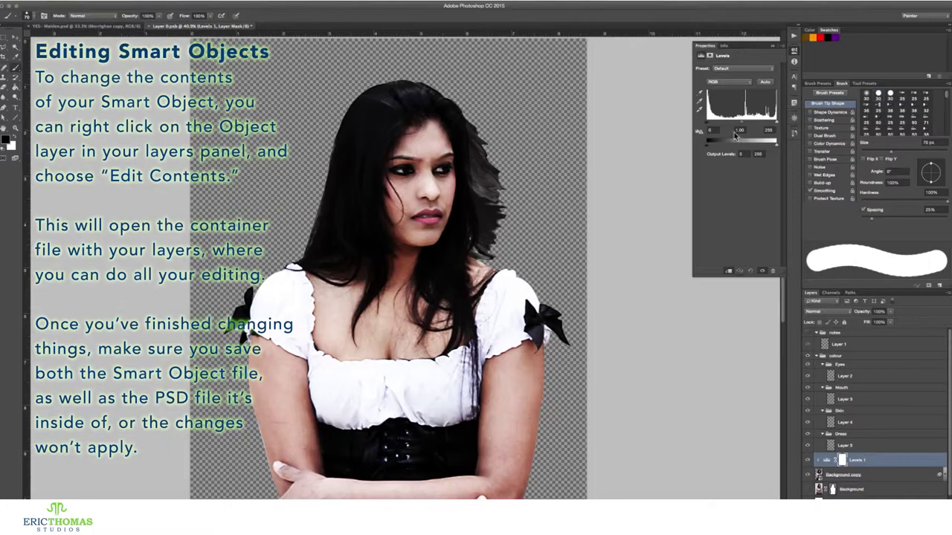
# - Raise the Levels black point, pull in the white point, and darken midtones to about 0.76
pyautogui.moveTo(740, 128); pyautogui.dragTo(743, 128)
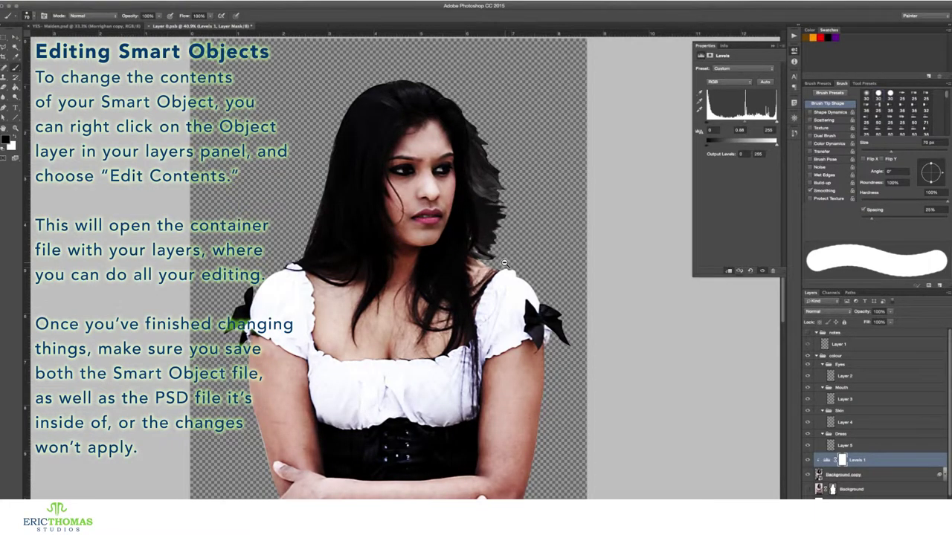
pyautogui.hotkey('ctrl', '-')
pyautogui.hotkey('ctrl', '-')
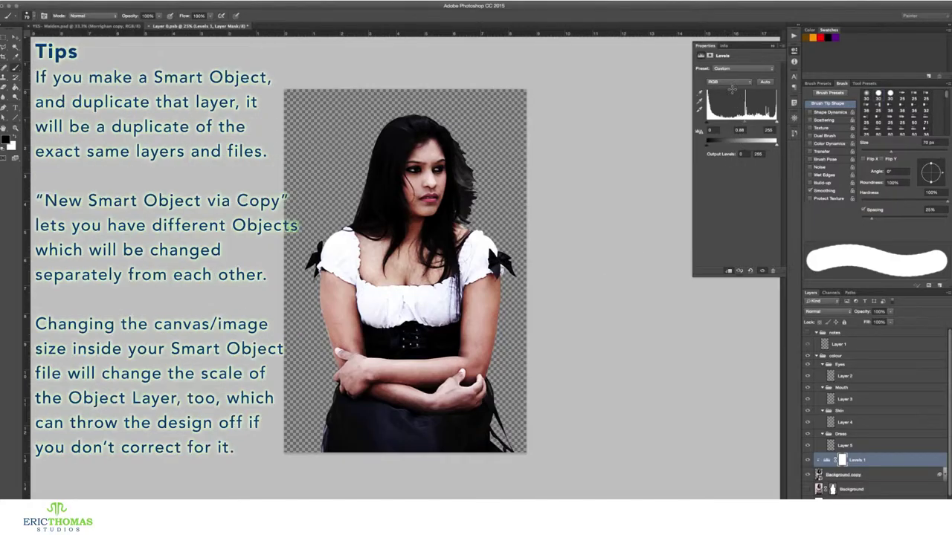
pyautogui.moveTo(711, 124); pyautogui.dragTo(718, 125)
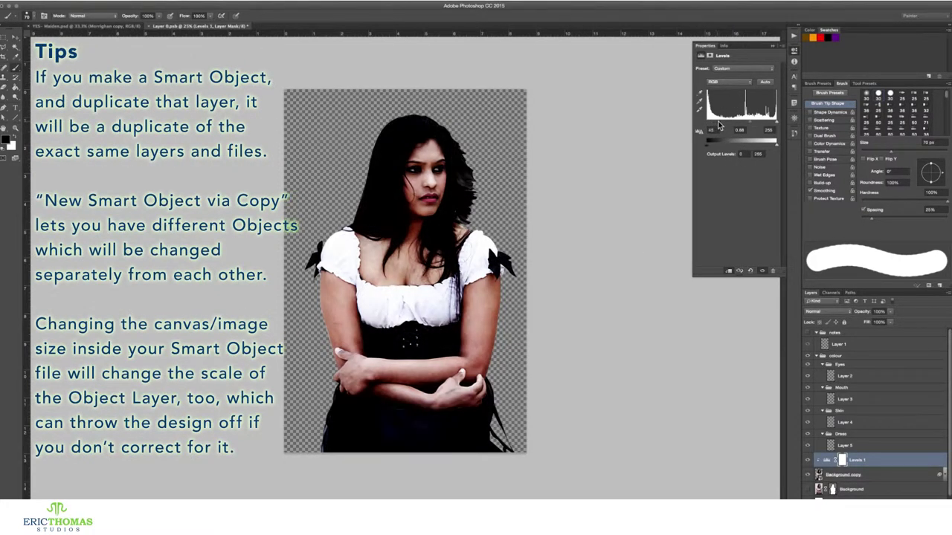
pyautogui.moveTo(777, 124); pyautogui.dragTo(774, 125)
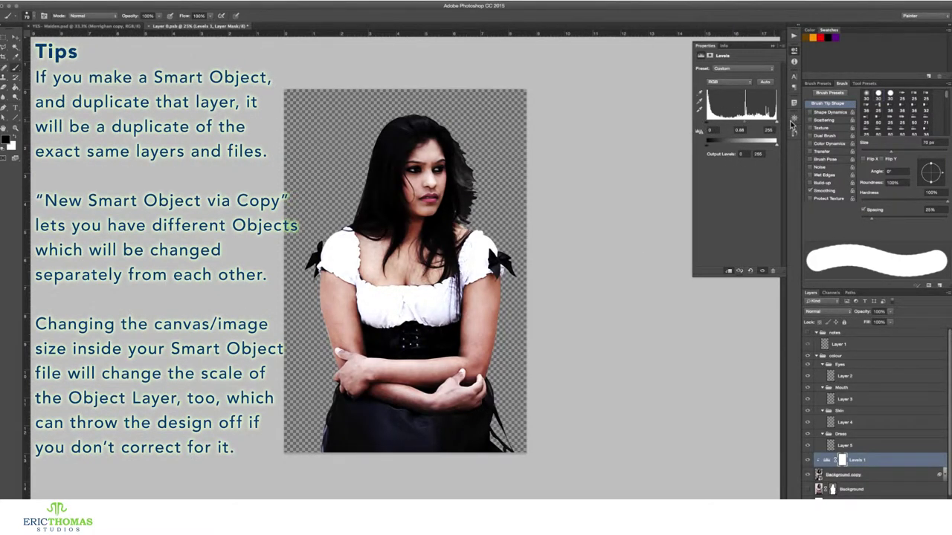
pyautogui.moveTo(745, 124); pyautogui.dragTo(749, 125)
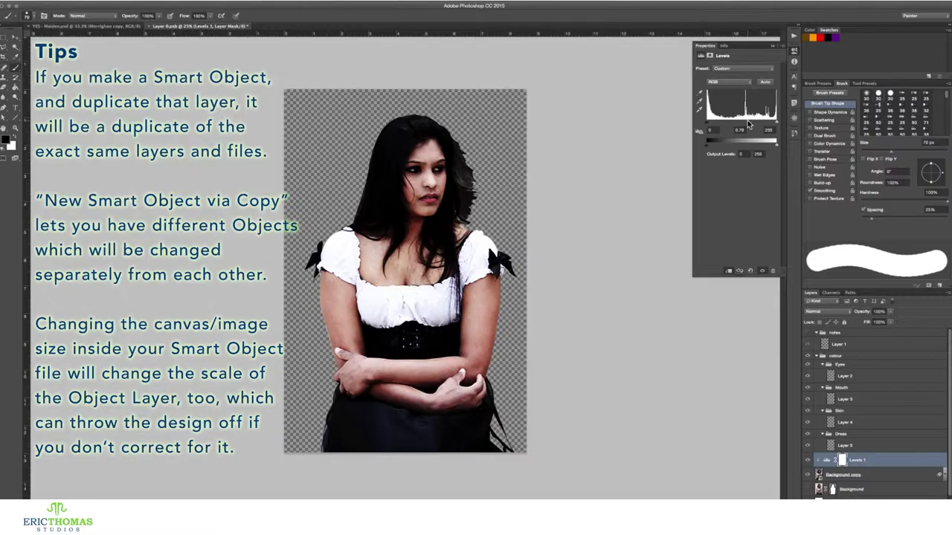
pyautogui.scroll(-1, 892, 421)
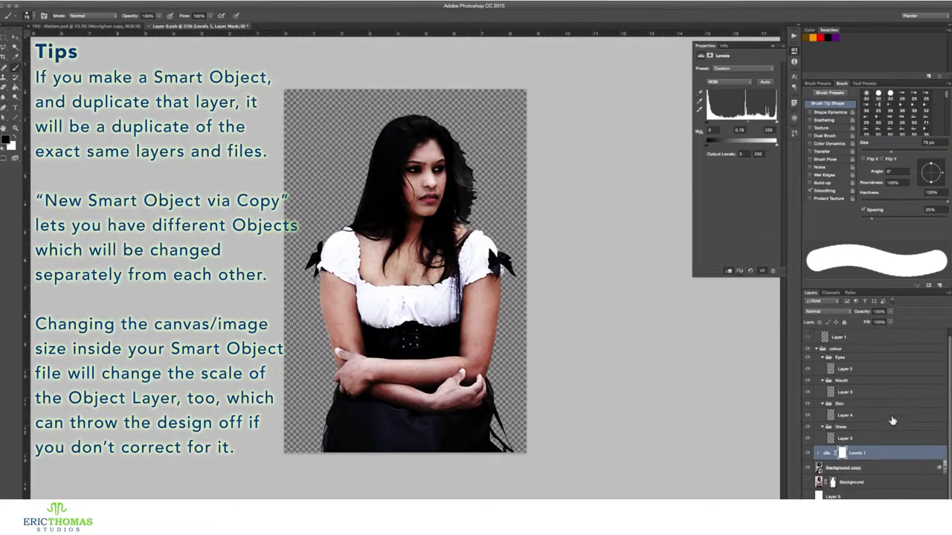
# - Save the Layer 0.psb smart object contents, then save the parent Maiden.psd
pyautogui.click(864, 467)
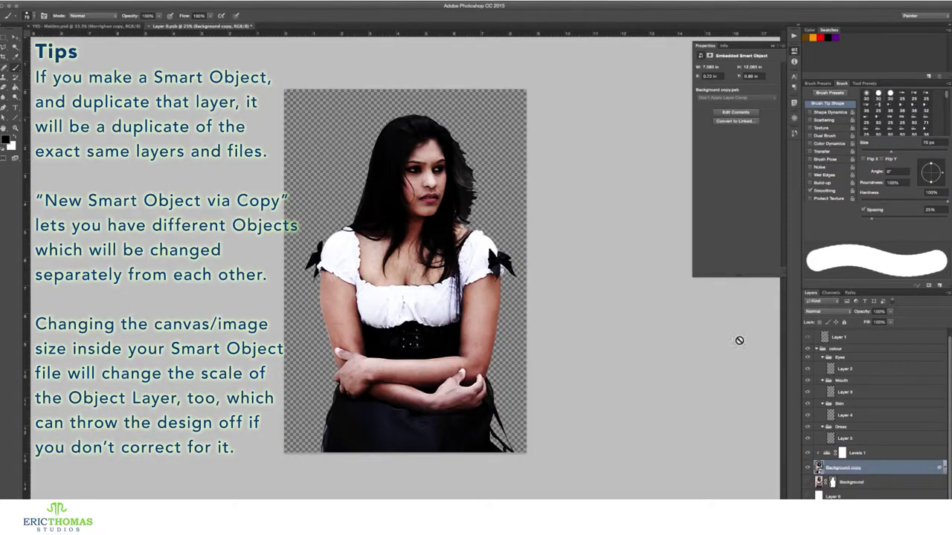
pyautogui.click(945, 466)
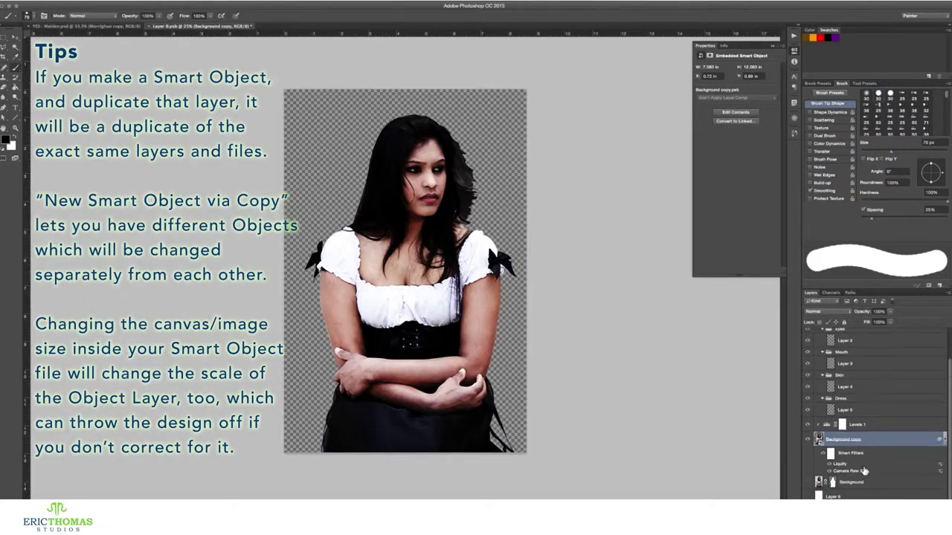
pyautogui.hotkey('ctrl', 's')
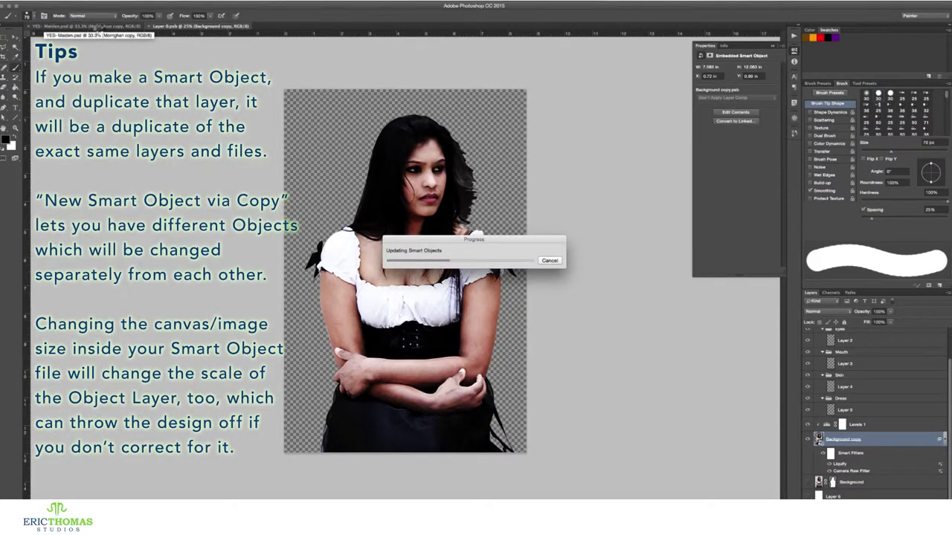
pyautogui.click(97, 28)
pyautogui.hotkey('ctrl', 's')
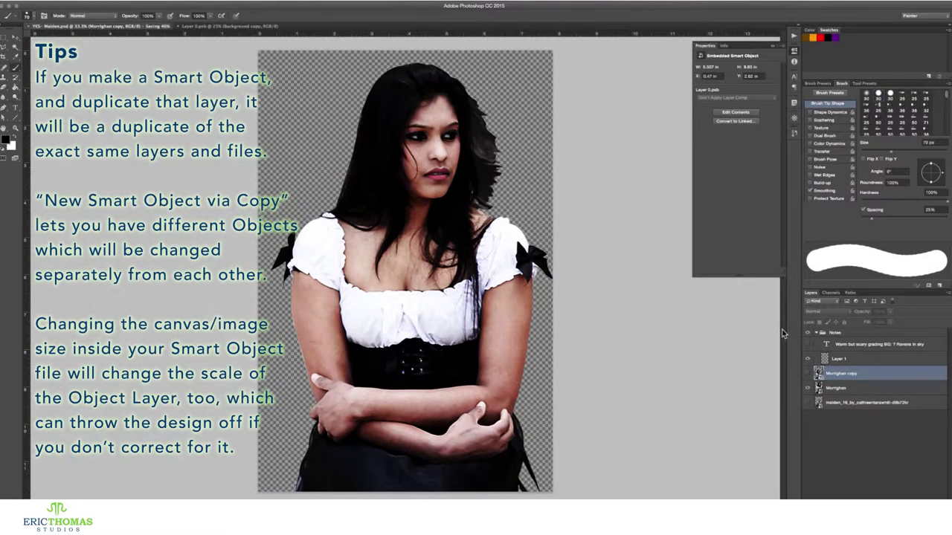